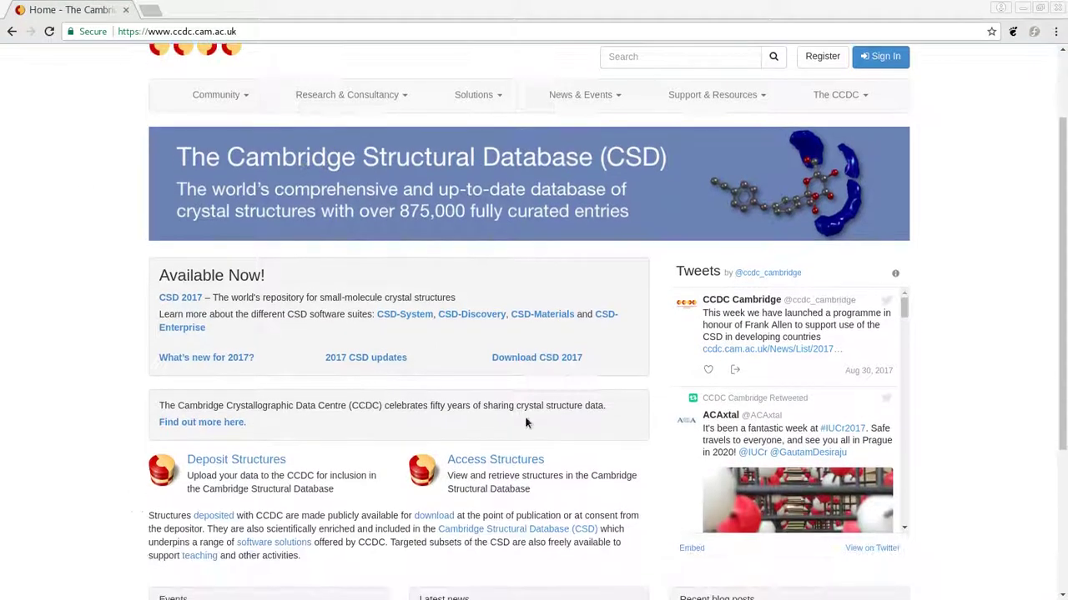
Open the CCDC Access Structures search page.
{"action": "left_click", "coordinate": [499, 467]}
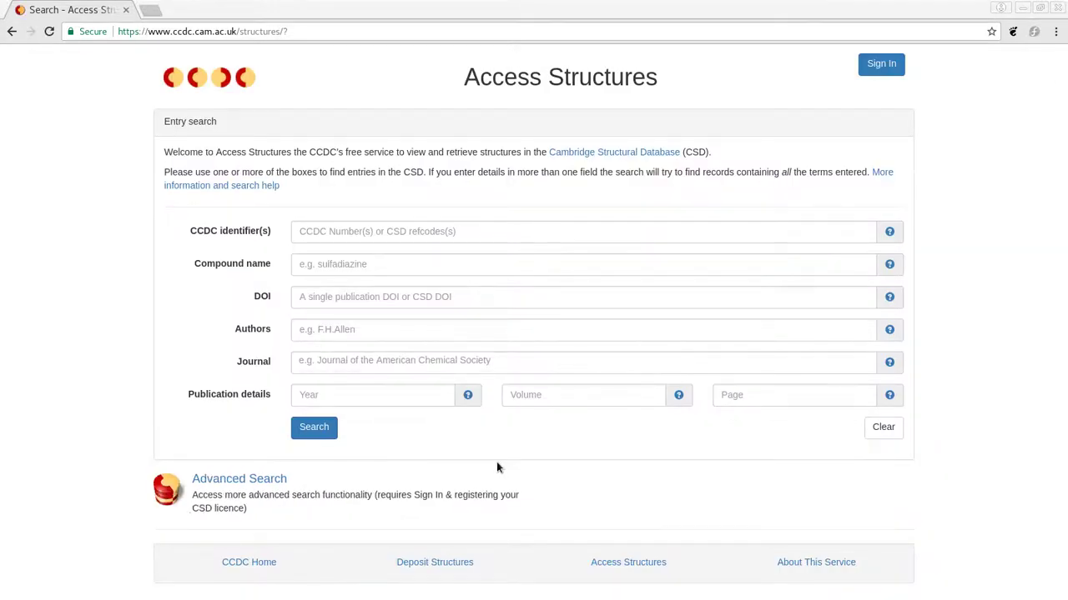
Search Access Structures for compound name 'sulfadiazine', returning 24 entries.
{"action": "left_click", "coordinate": [427, 268]}
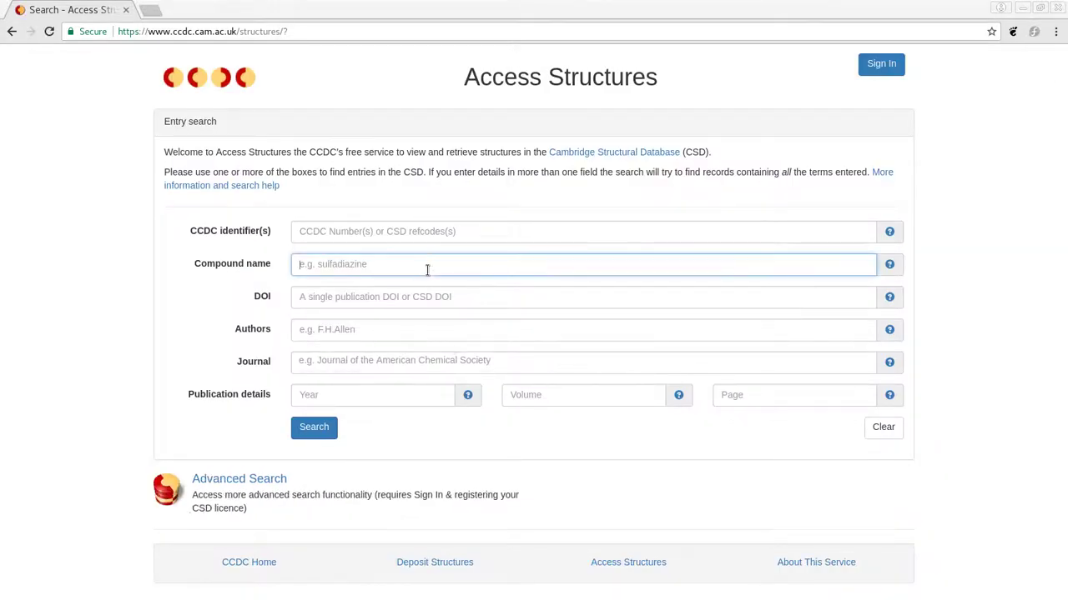
{"action": "type", "text": "sulfadiazine"}
{"action": "left_click", "coordinate": [320, 427]}
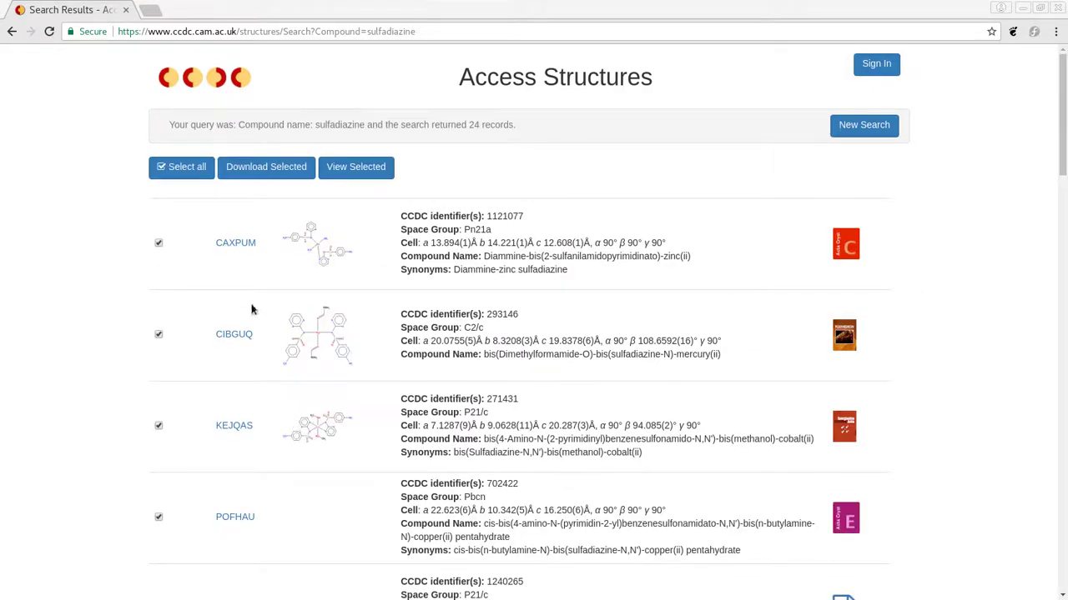
Open the CAXPUM diammine-zinc sulfadiazine entry and bring up its JSmol viewer menu.
{"action": "left_click", "coordinate": [233, 243]}
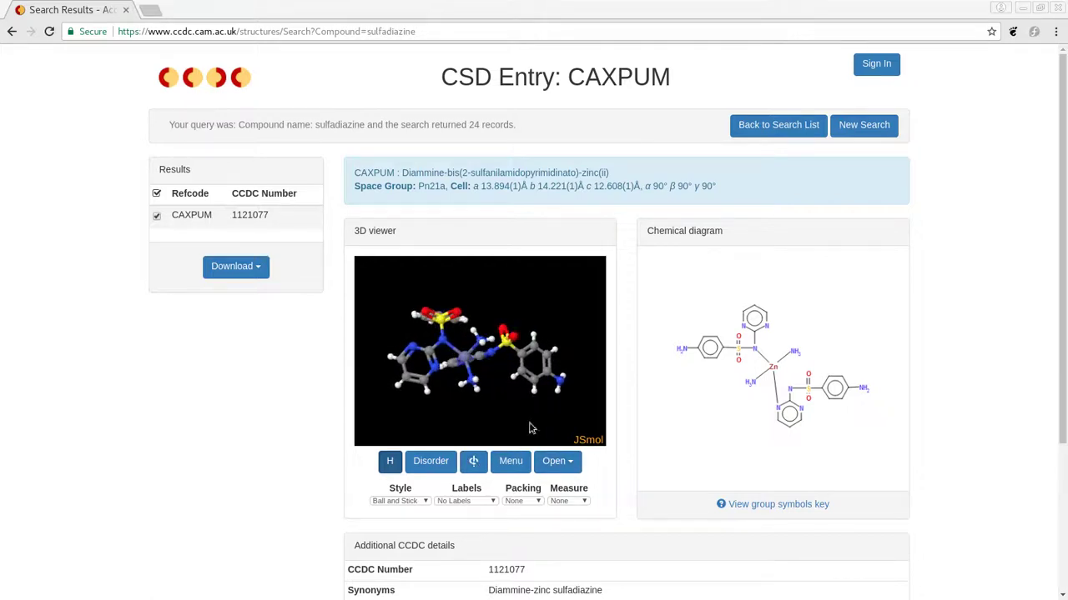
{"action": "scroll", "coordinate": [610, 465], "scroll_direction": "down", "scroll_amount": 2}
{"action": "scroll", "coordinate": [609, 469], "scroll_direction": "down", "scroll_amount": 1}
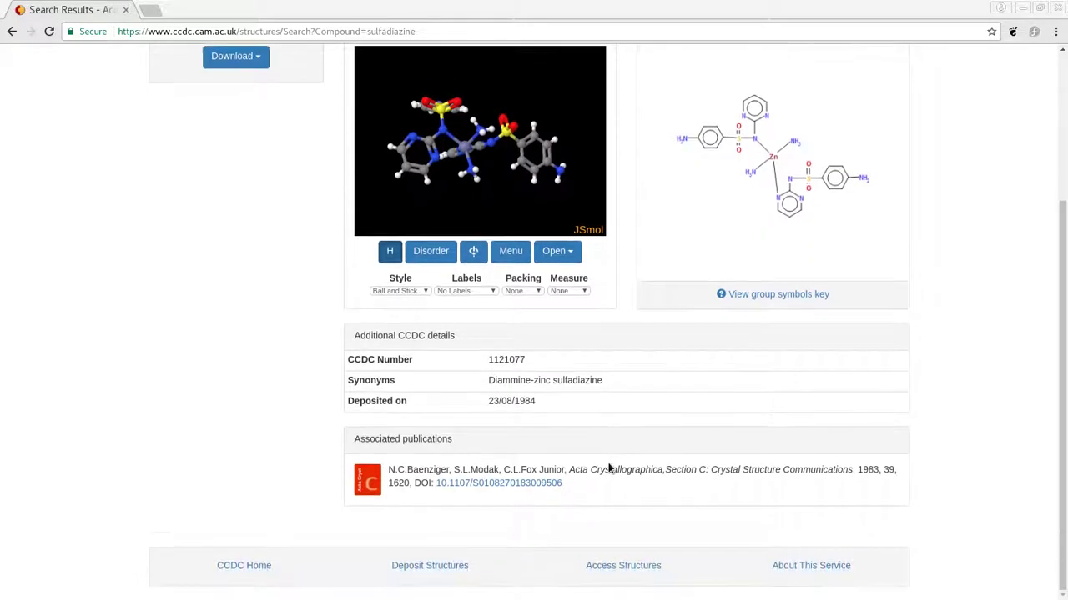
{"action": "left_click", "coordinate": [511, 251]}
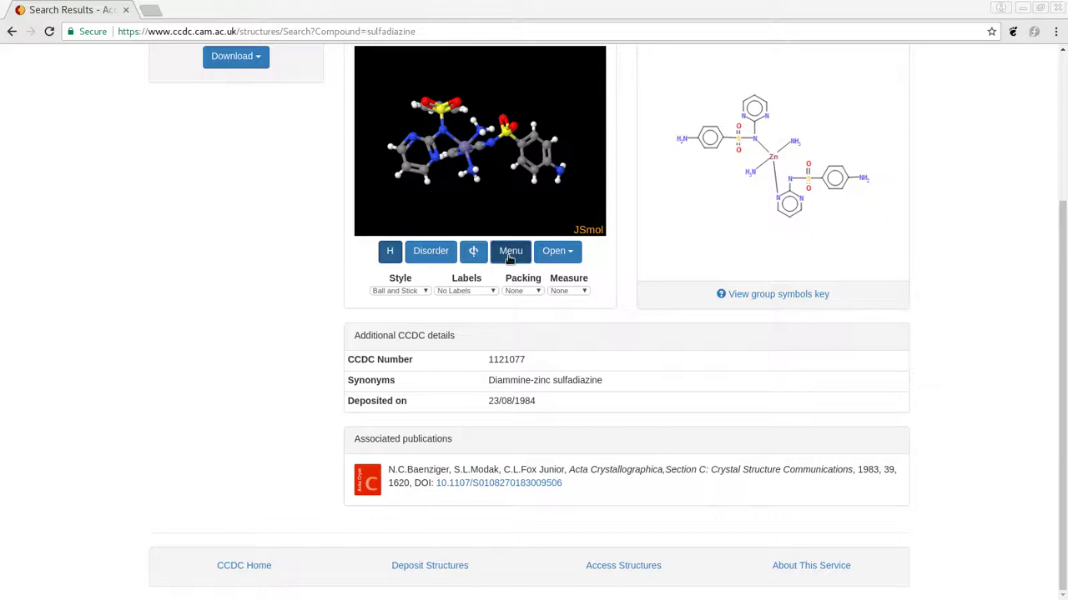
Paste the export script (bond radius 300, spacefill 30%, white bonds, for_molprint.wrl) into the JSmol console.
{"action": "left_click", "coordinate": [511, 253]}
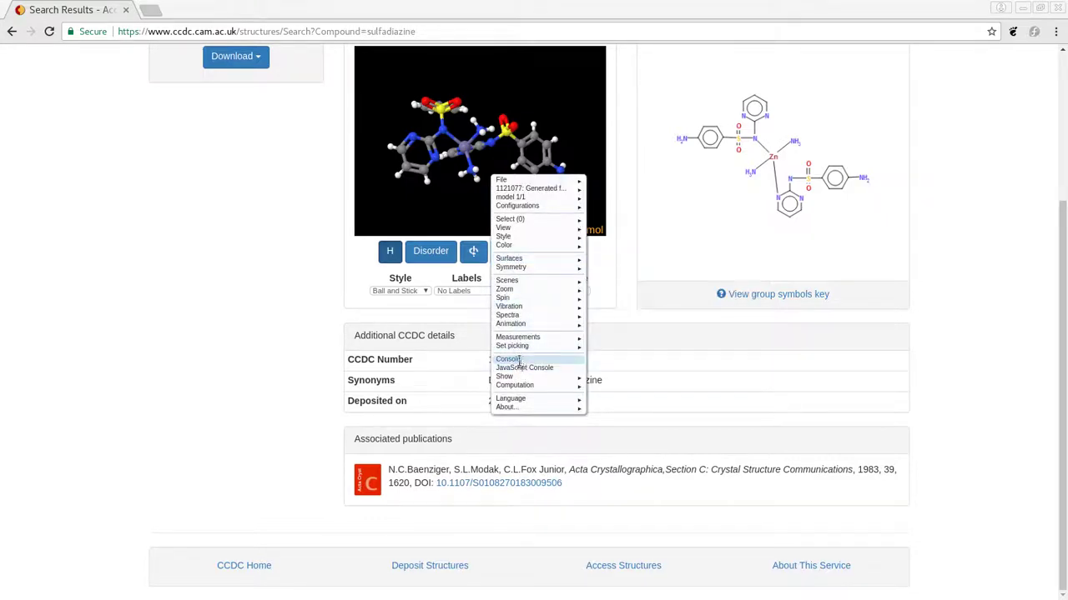
{"action": "left_click", "coordinate": [520, 360]}
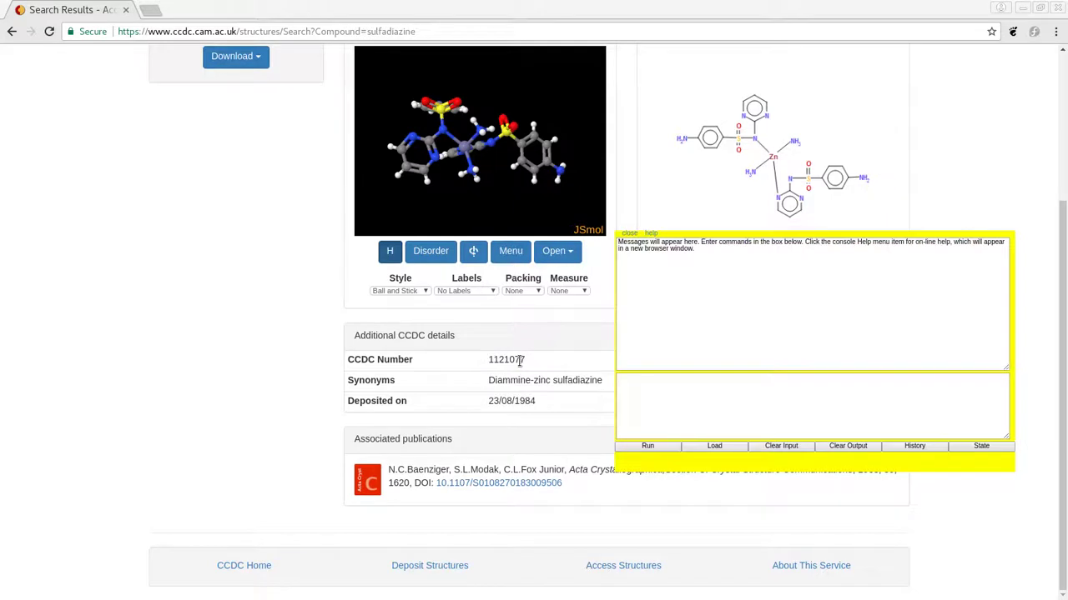
{"action": "left_click", "coordinate": [662, 386]}
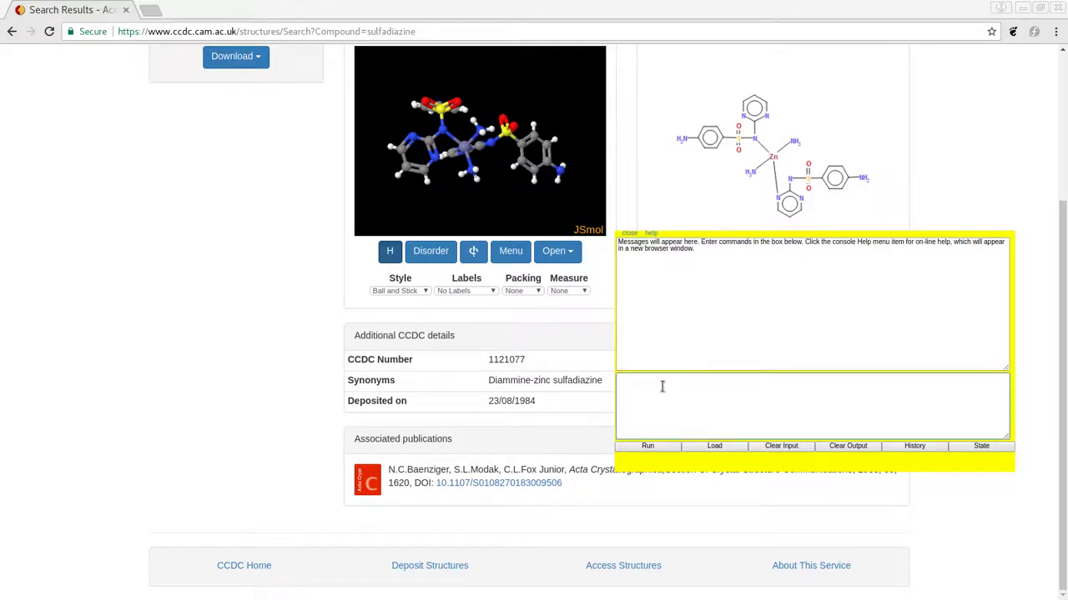
{"action": "type", "text": "//JSmol-JMol as found on CCDC Website //Alternate conformations will need to be removed set bondRadiusMilliAngstroms 300 //Adjust bond radius as you see fit set showMultipleBonds OFF        //No easy way to do greater than single bonds now select all spacefill 30%              //Set sphere size, generally between 25-30% for good printing color BONDS [1,1,1]             //Color all bonds one color for simplicity select none write vrml for_molprint.wrl        //Write a wrl file"}
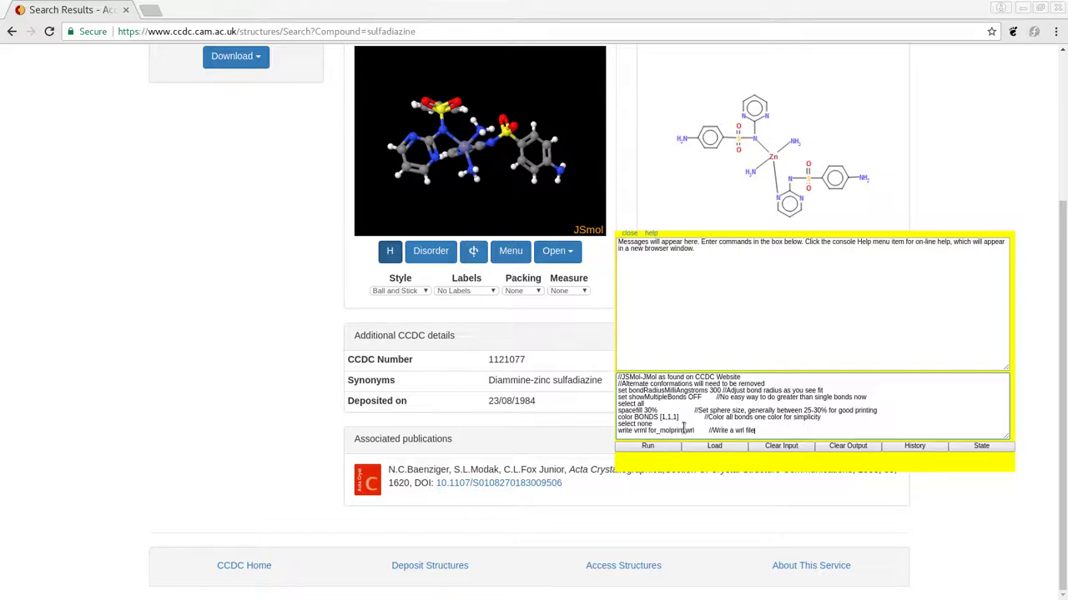
Run the script, save the slimmed model as for_molprint.wrl, and rotate it to check.
{"action": "left_click", "coordinate": [647, 448]}
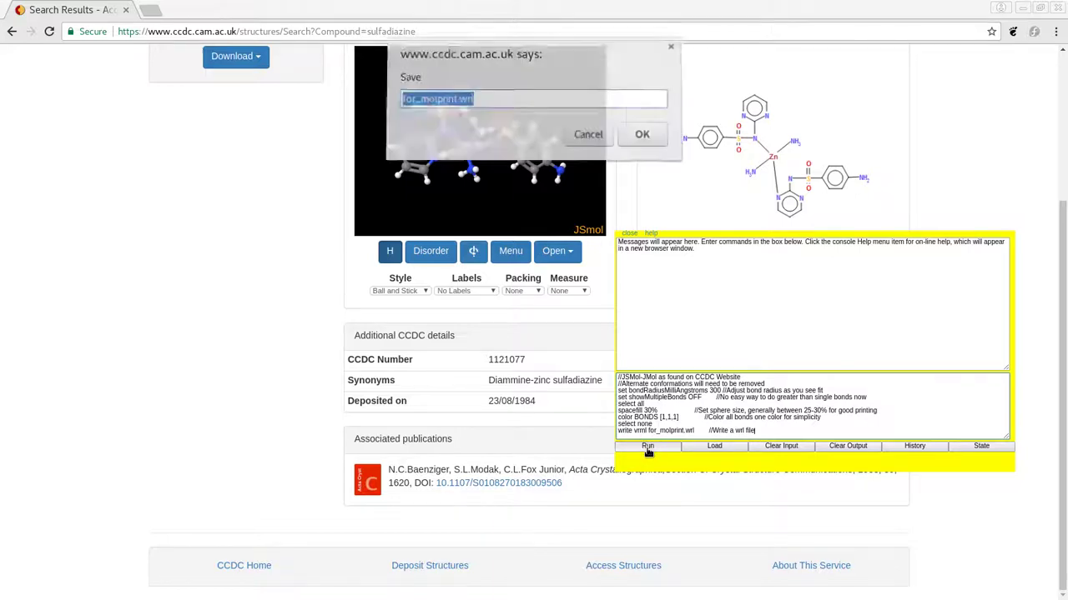
{"action": "left_click", "coordinate": [638, 140]}
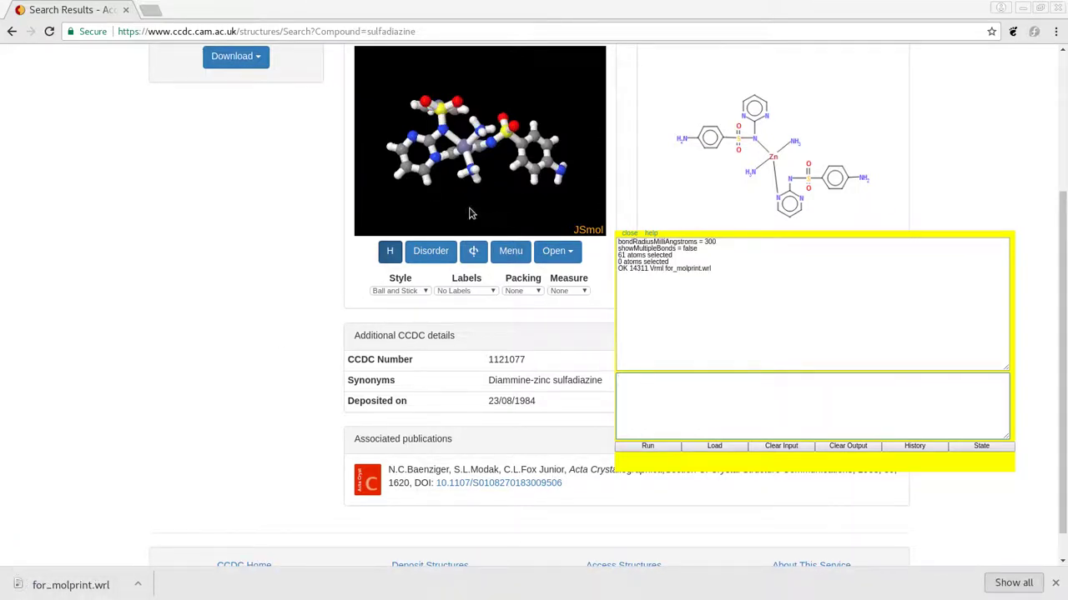
{"action": "left_click_drag", "start_coordinate": [472, 212], "coordinate": [442, 221]}
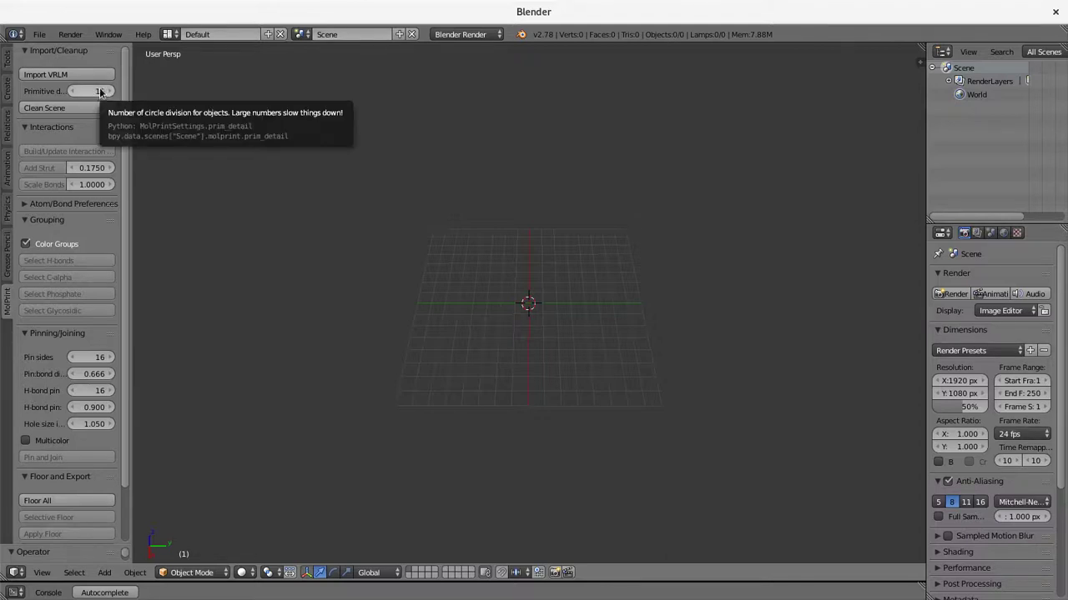
Import for_molprint.wrl from Downloads with MolPrint's Import VRML and zoom in on it.
{"action": "left_click", "coordinate": [57, 75]}
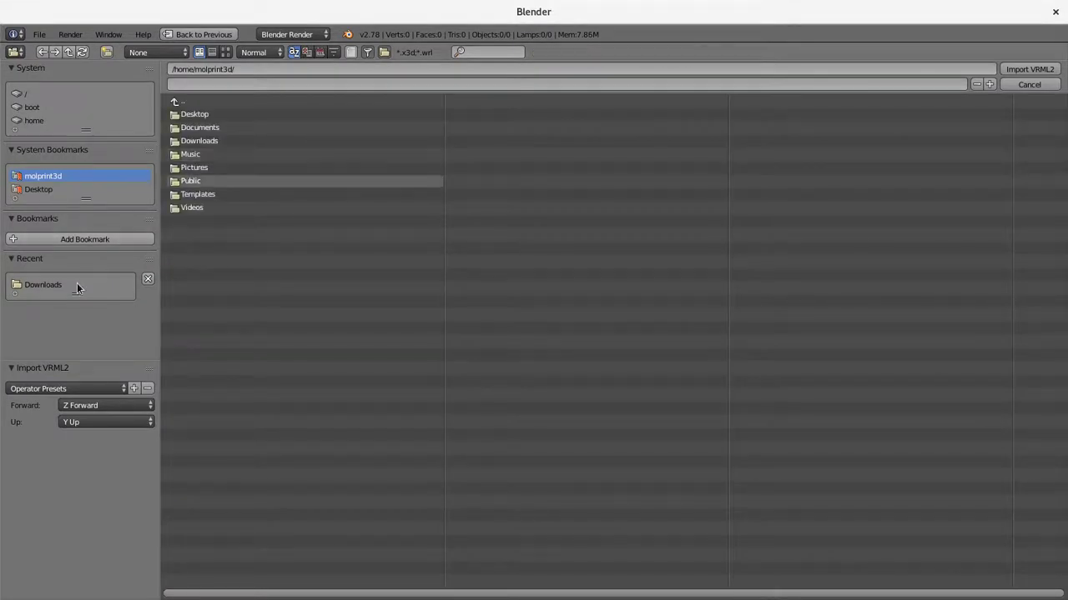
{"action": "left_click", "coordinate": [55, 286]}
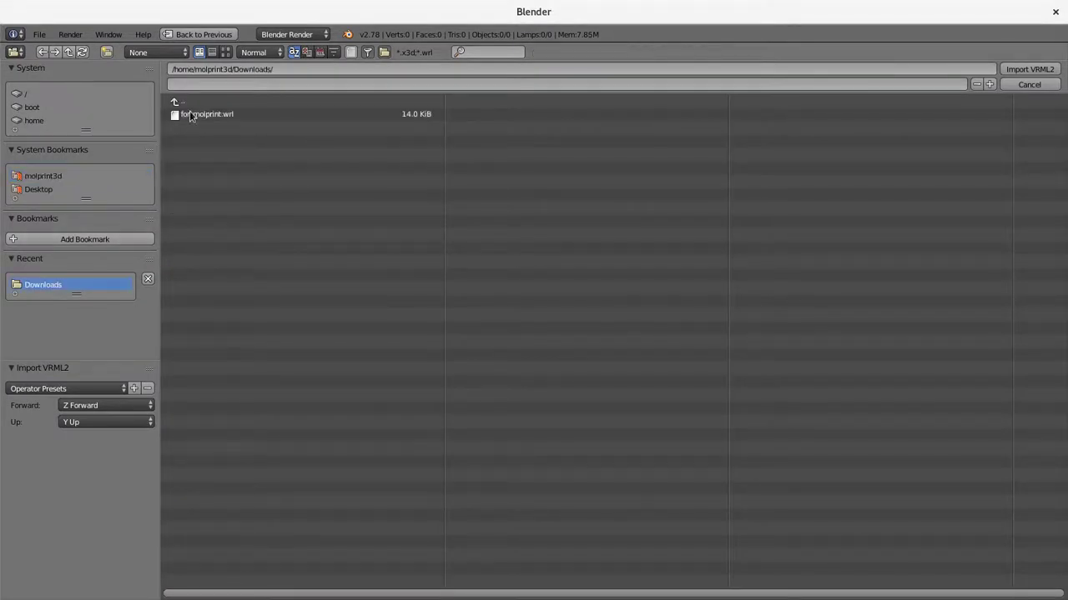
{"action": "double_click", "coordinate": [191, 115]}
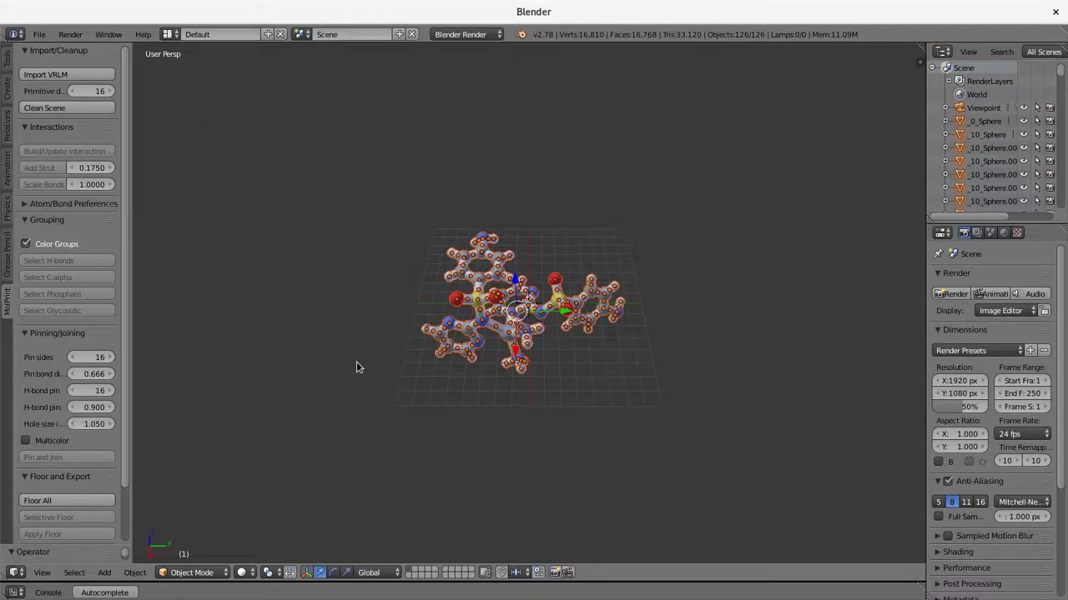
{"action": "scroll", "coordinate": [400, 399], "scroll_direction": "up", "scroll_amount": 3}
{"action": "middle_click_drag", "start_coordinate": [400, 398], "coordinate": [400, 428]}
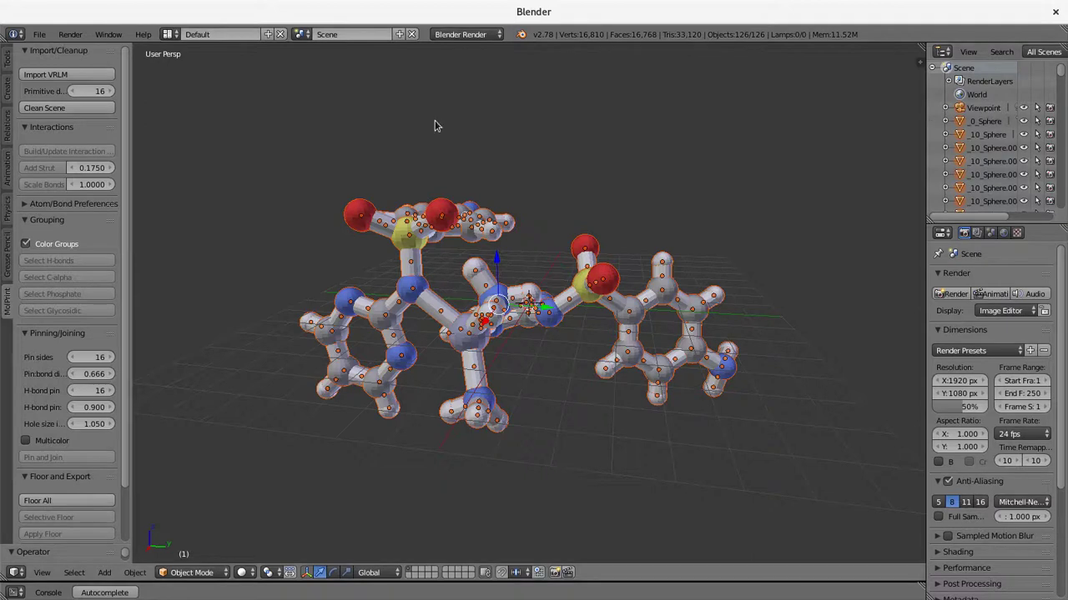
Run Clean Scene to drop the viewpoint object, then orbit to inspect the 125 pieces.
{"action": "left_click", "coordinate": [94, 112]}
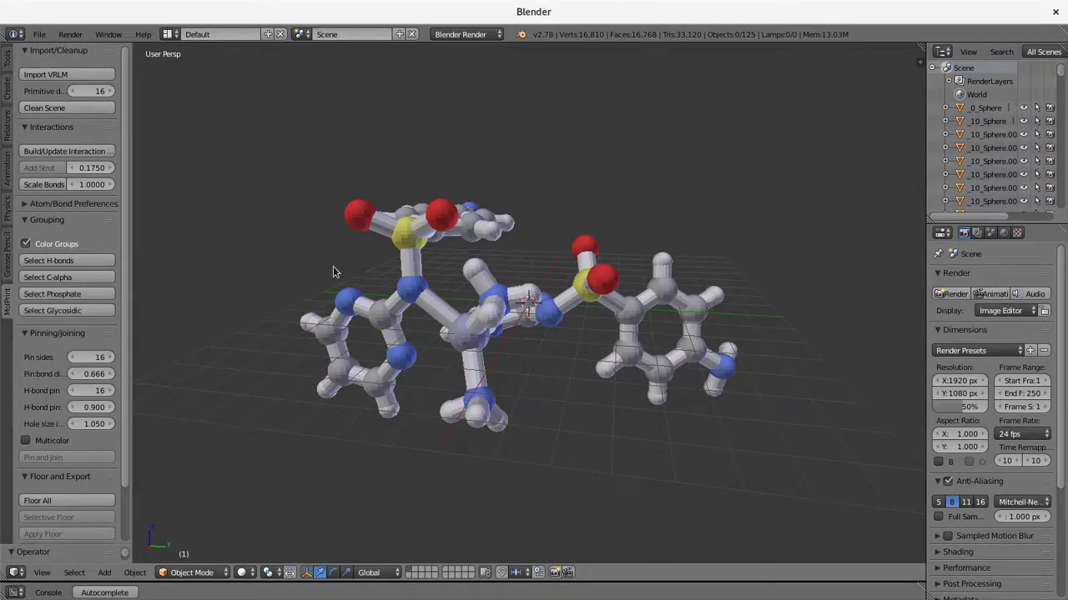
{"action": "mouse_move", "coordinate": [209, 245]}
{"action": "middle_mouse_down"}
{"action": "mouse_move", "coordinate": [280, 243]}
{"action": "mouse_move", "coordinate": [224, 234]}
{"action": "middle_mouse_up"}
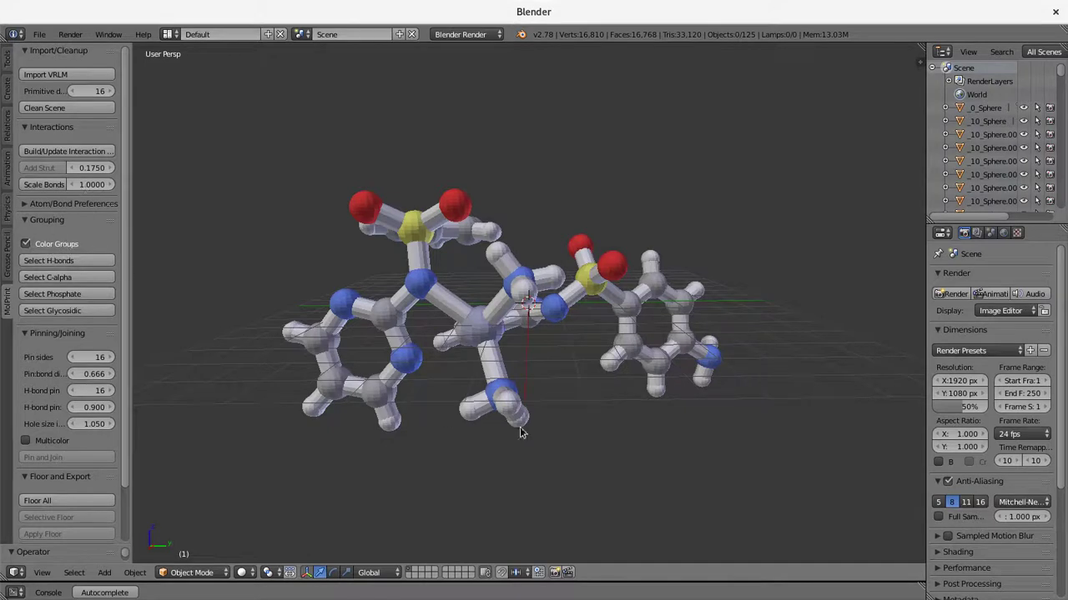
{"action": "middle_click_drag", "start_coordinate": [596, 422], "coordinate": [561, 354]}
Mark the first six cut points, starting with _53_Cylinder and _2_Sphere.001.
{"action": "right_click", "coordinate": [591, 357]}
{"action": "middle_click_drag", "start_coordinate": [720, 408], "coordinate": [500, 350]}
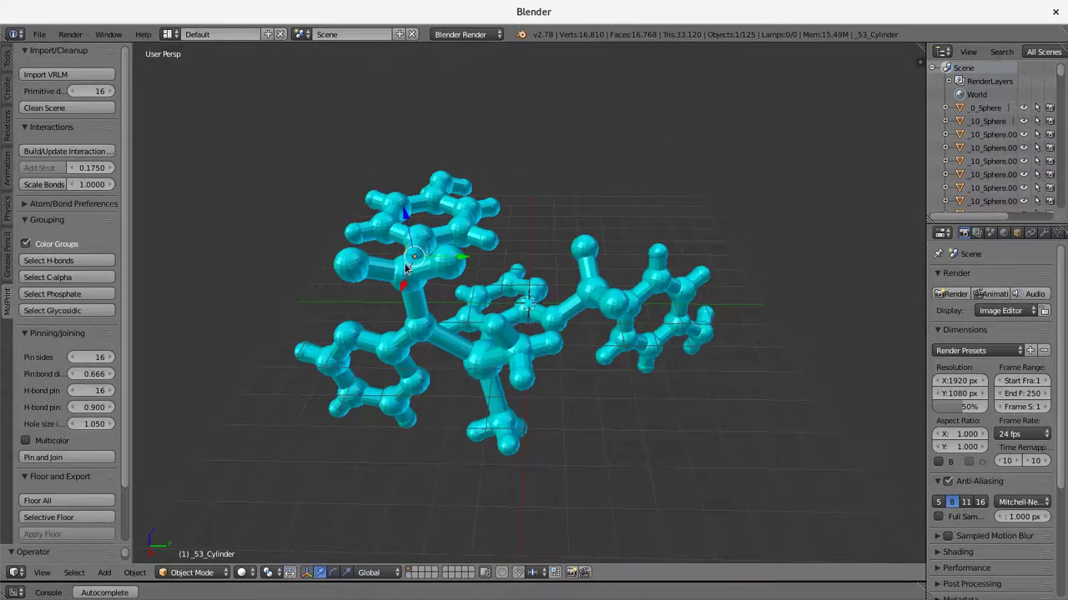
{"action": "right_click", "coordinate": [406, 267], "text": "shift"}
{"action": "middle_click_drag", "start_coordinate": [448, 436], "coordinate": [493, 350]}
{"action": "right_click", "coordinate": [494, 338], "text": "shift"}
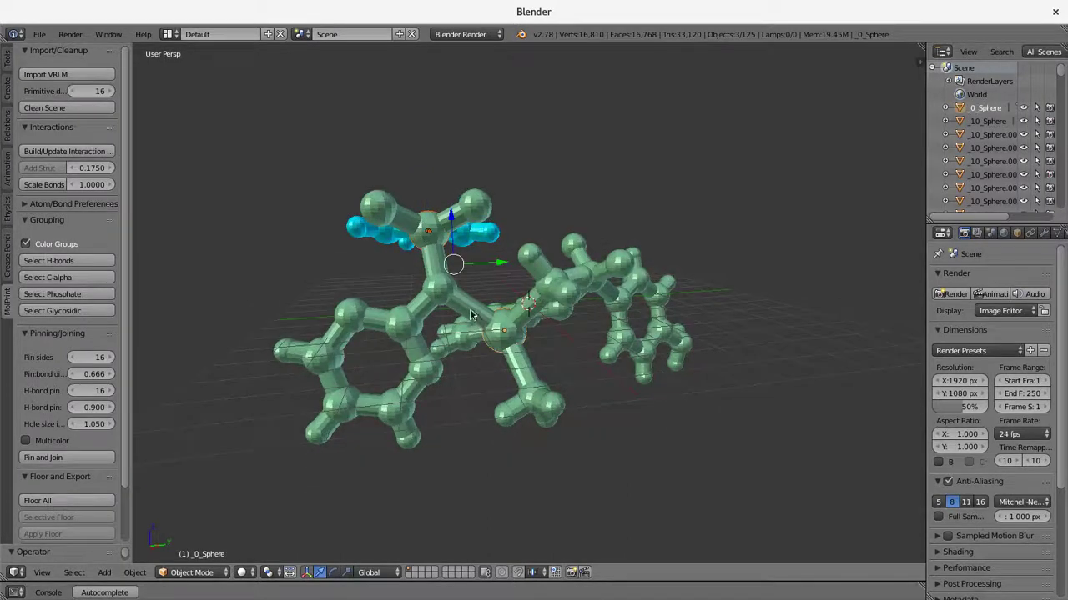
{"action": "right_click", "coordinate": [472, 315], "text": "shift"}
{"action": "right_click", "coordinate": [519, 370], "text": "shift"}
{"action": "middle_click_drag", "start_coordinate": [574, 390], "coordinate": [600, 422]}
{"action": "right_click", "coordinate": [552, 337], "text": "shift"}
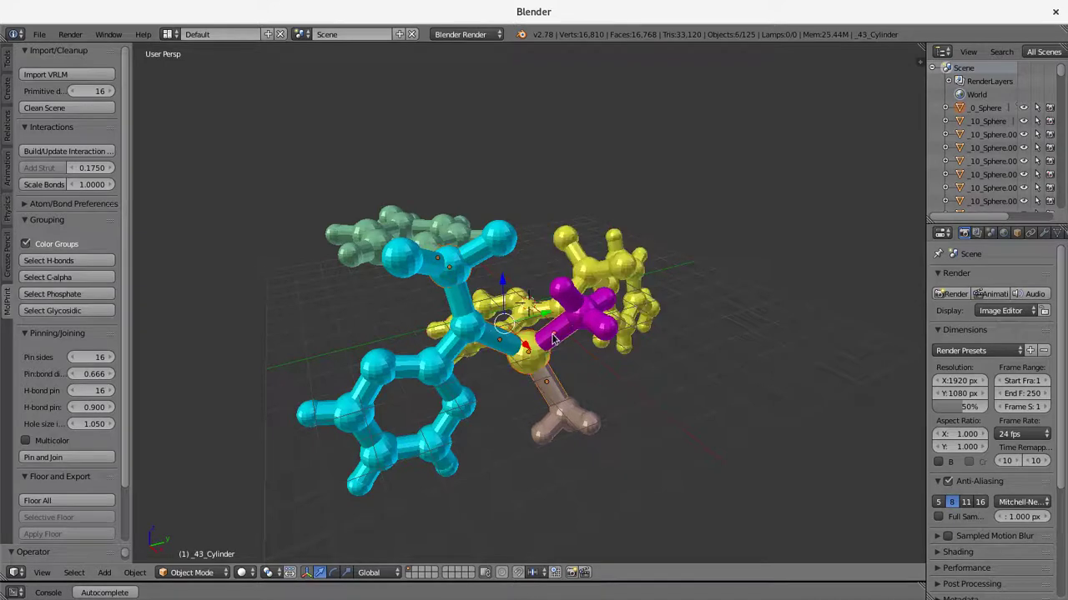
Mark three more cut points, including a cyan atom, and check the coloured groups.
{"action": "middle_click_drag", "start_coordinate": [673, 376], "coordinate": [536, 406]}
{"action": "scroll", "coordinate": [499, 399], "scroll_direction": "up", "scroll_amount": 5}
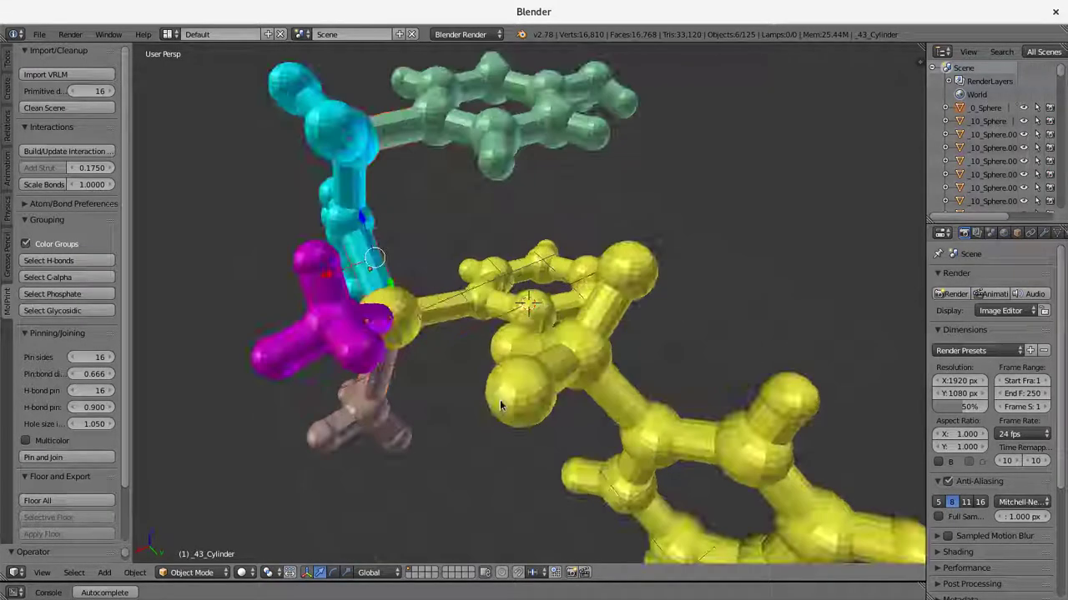
{"action": "right_click", "coordinate": [446, 313], "text": "shift"}
{"action": "middle_click_drag", "start_coordinate": [439, 374], "coordinate": [617, 382]}
{"action": "right_click", "coordinate": [597, 335], "text": "shift"}
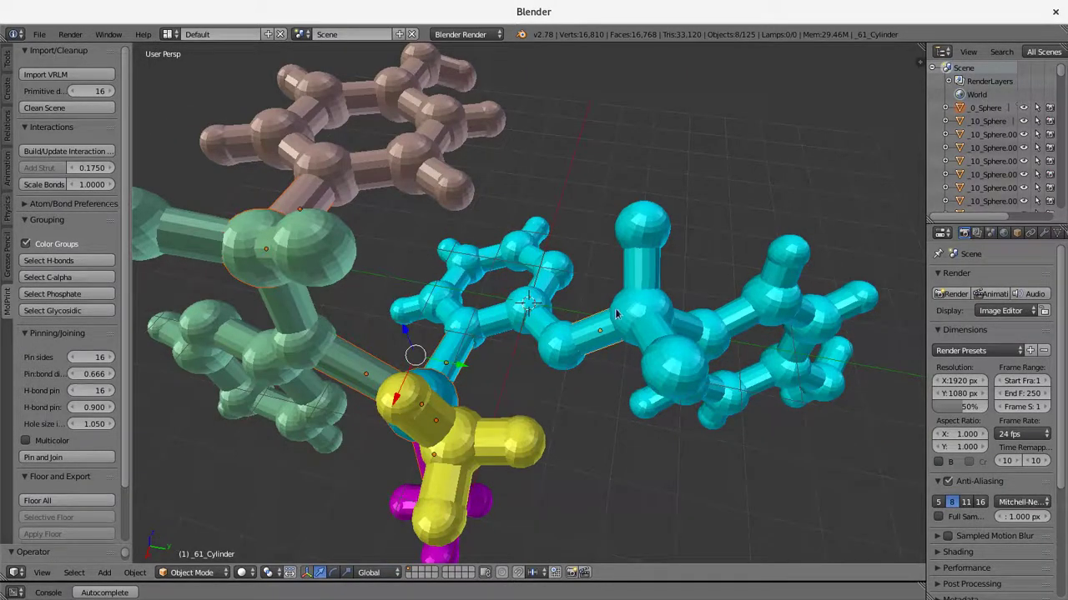
{"action": "right_click", "coordinate": [617, 314], "text": "shift"}
{"action": "middle_click_drag", "start_coordinate": [729, 420], "coordinate": [643, 374]}
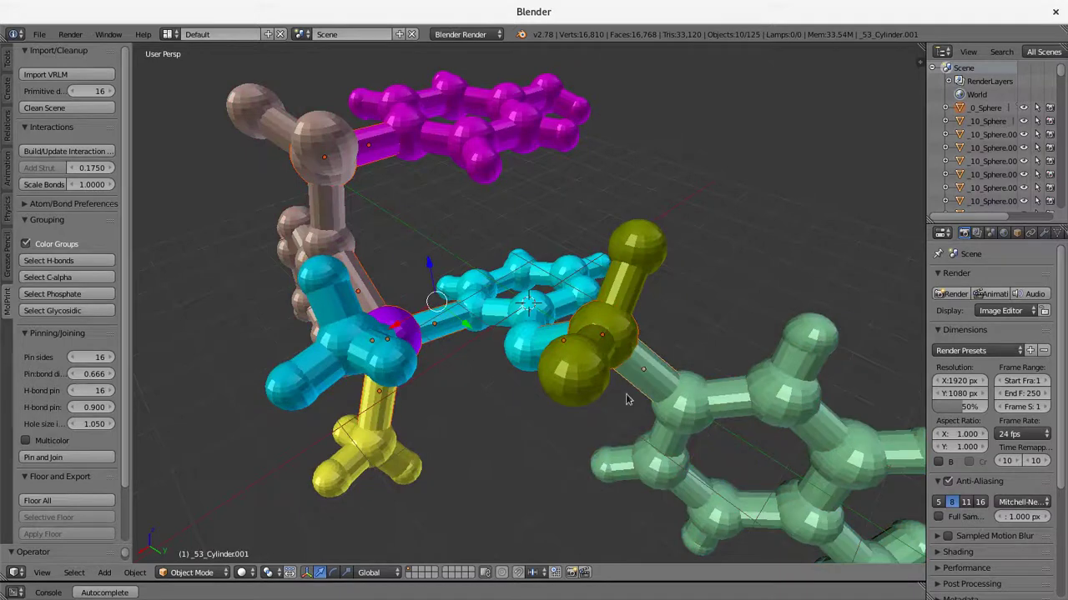
{"action": "scroll", "coordinate": [627, 393], "scroll_direction": "down", "scroll_amount": 3}
{"action": "middle_click_drag", "start_coordinate": [613, 422], "coordinate": [630, 399]}
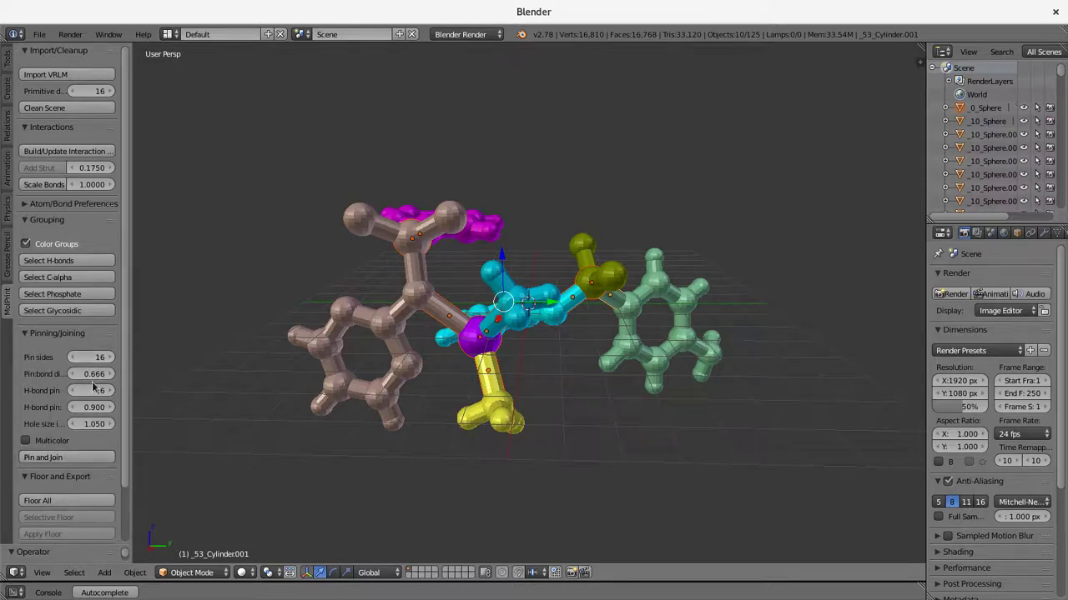
Pin and join the colour groups into pieces, then move the brown piece along Y.
{"action": "left_click", "coordinate": [83, 461]}
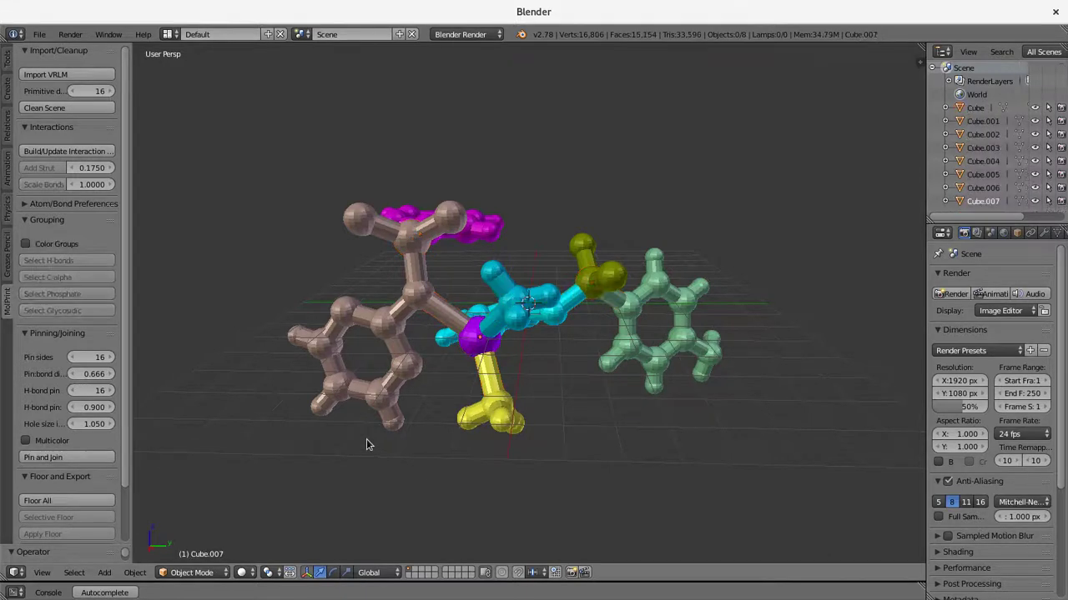
{"action": "right_click", "coordinate": [429, 332]}
{"action": "key", "text": "g"}
{"action": "key", "text": "y"}
{"action": "left_click", "coordinate": [341, 325]}
{"action": "middle_click_drag", "start_coordinate": [341, 325], "coordinate": [346, 388]}
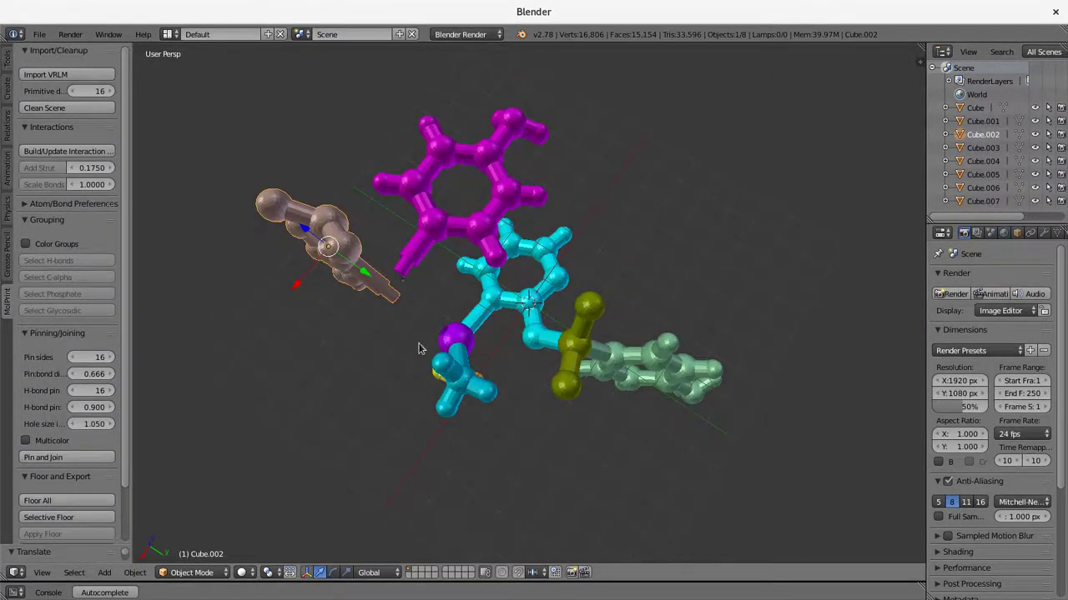
Move the yellow piece down and shift both cyan pieces apart along X.
{"action": "middle_click_drag", "start_coordinate": [422, 349], "coordinate": [496, 286]}
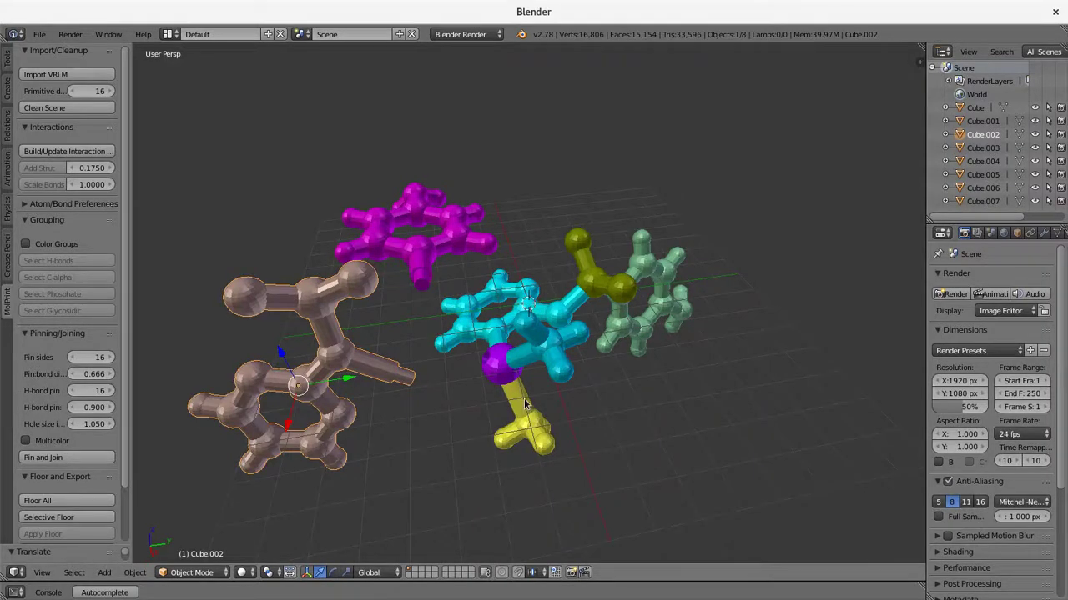
{"action": "right_click_drag", "start_coordinate": [523, 407], "coordinate": [527, 423]}
{"action": "right_click", "coordinate": [539, 360]}
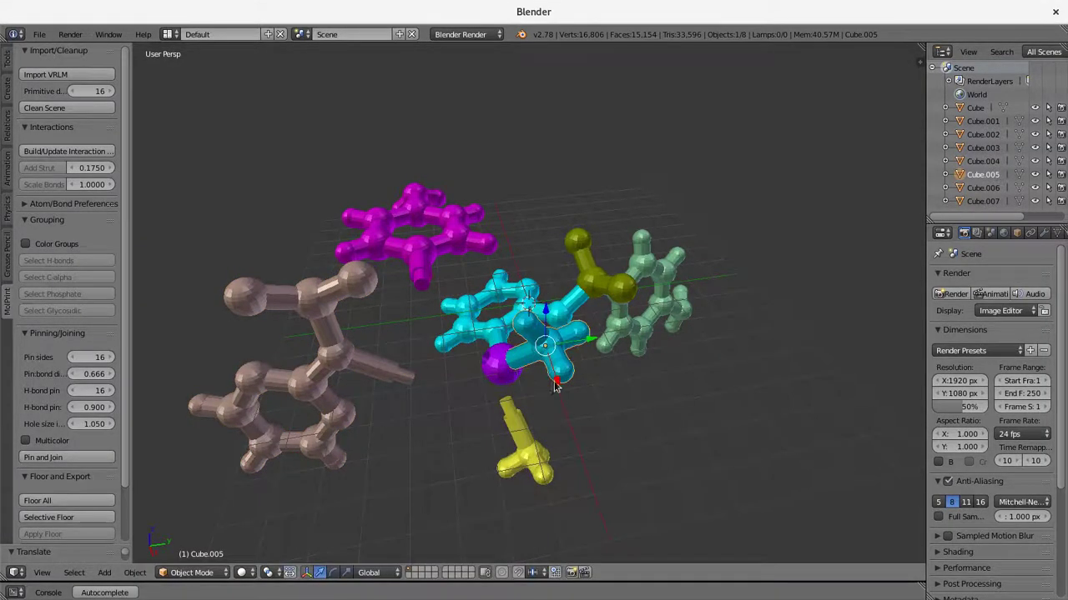
{"action": "left_click_drag", "start_coordinate": [556, 381], "coordinate": [569, 415]}
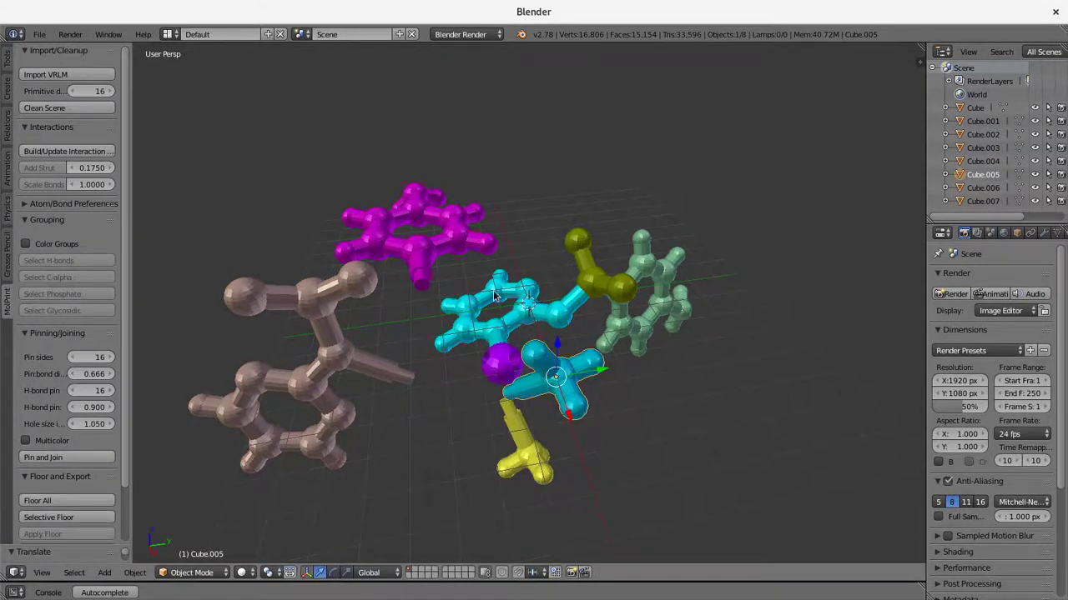
{"action": "right_click", "coordinate": [507, 349]}
{"action": "key", "text": "g"}
{"action": "key", "text": "x"}
{"action": "left_click", "coordinate": [548, 360]}
{"action": "middle_click_drag", "start_coordinate": [548, 360], "coordinate": [574, 418]}
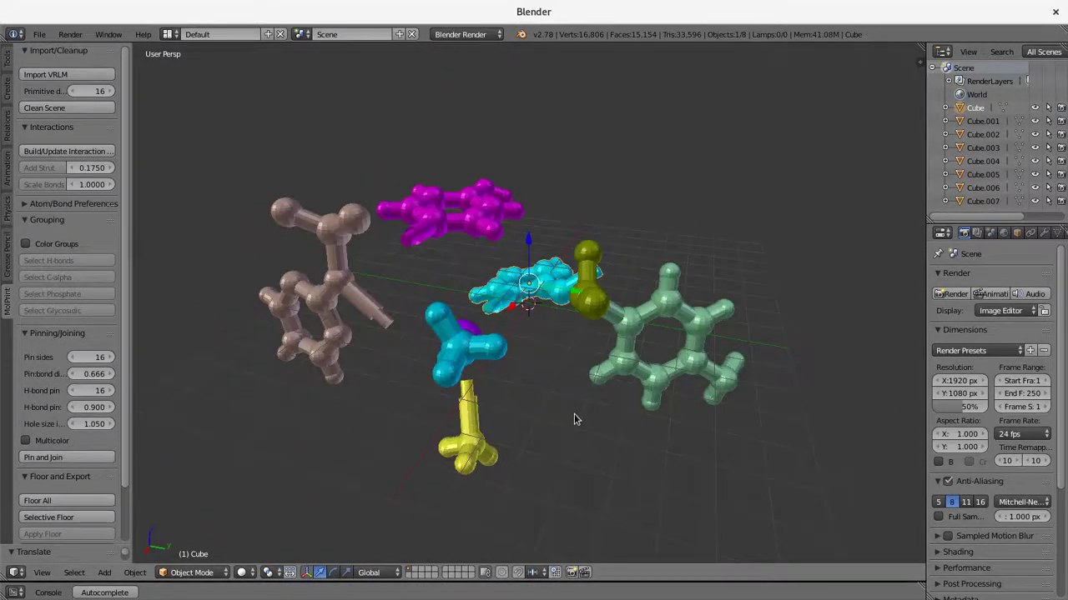
Move the olive piece away from the cluster along Y.
{"action": "right_click", "coordinate": [596, 295]}
{"action": "key", "text": "g"}
{"action": "key", "text": "y"}
{"action": "left_click", "coordinate": [596, 295]}
{"action": "middle_click_drag", "start_coordinate": [596, 296], "coordinate": [631, 354]}
Raise the green ring piece along Z and check the spacing between pieces.
{"action": "right_click", "coordinate": [667, 332]}
{"action": "key", "text": "g"}
{"action": "key", "text": "z"}
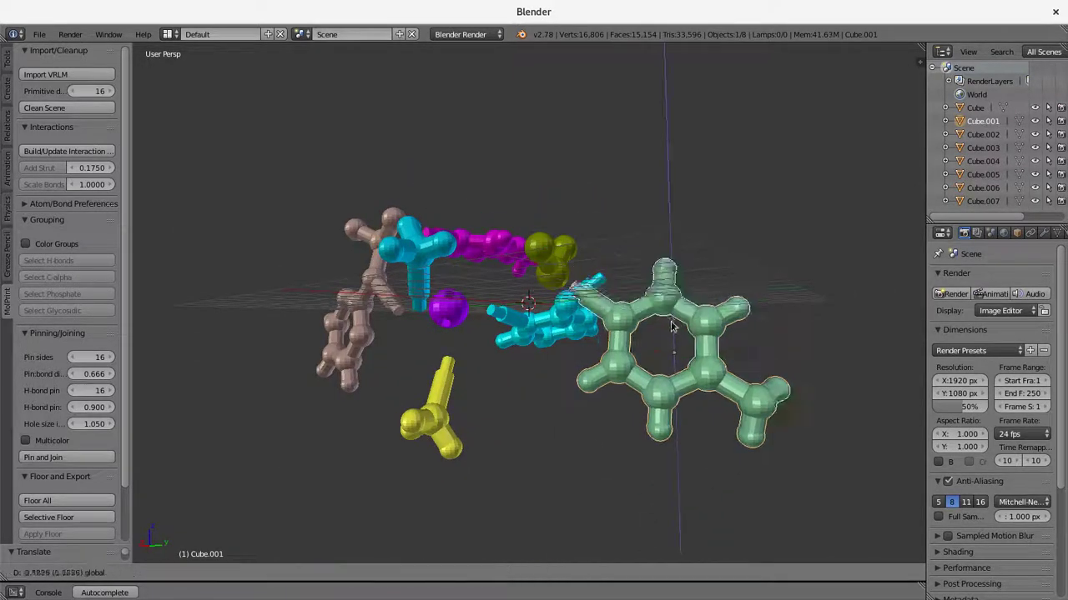
{"action": "left_click", "coordinate": [672, 329]}
{"action": "middle_click_drag", "start_coordinate": [672, 329], "coordinate": [615, 393]}
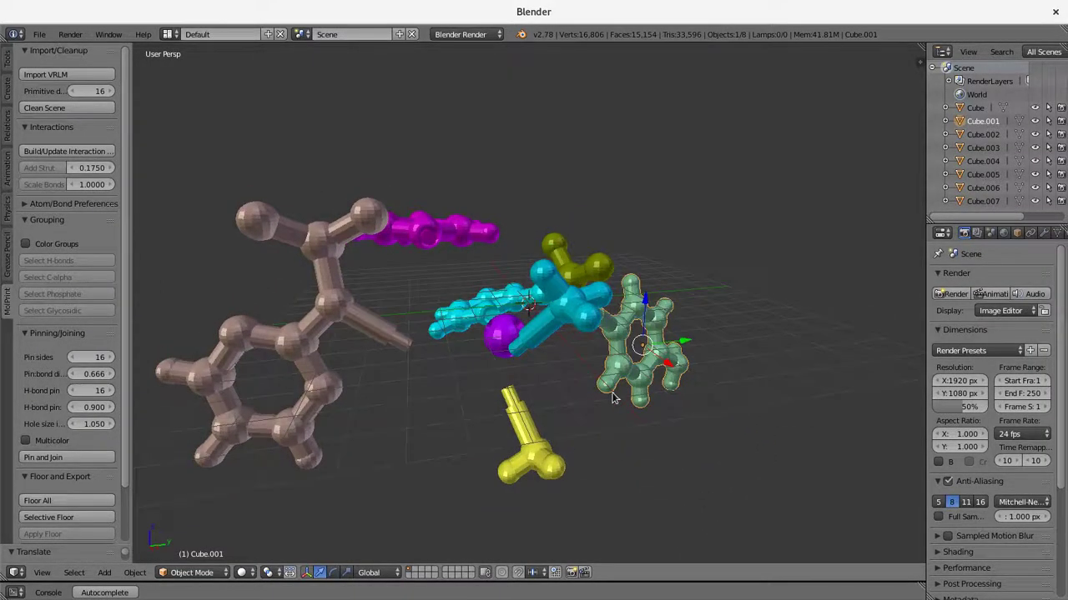
{"action": "middle_click_drag", "start_coordinate": [527, 380], "coordinate": [544, 395]}
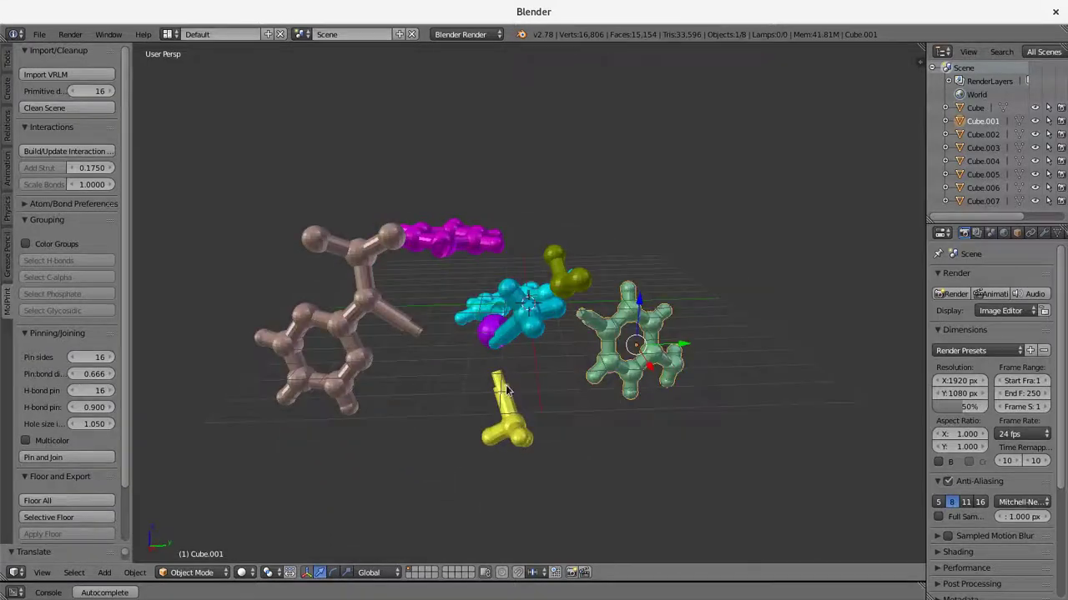
{"action": "left_click", "coordinate": [90, 500]}
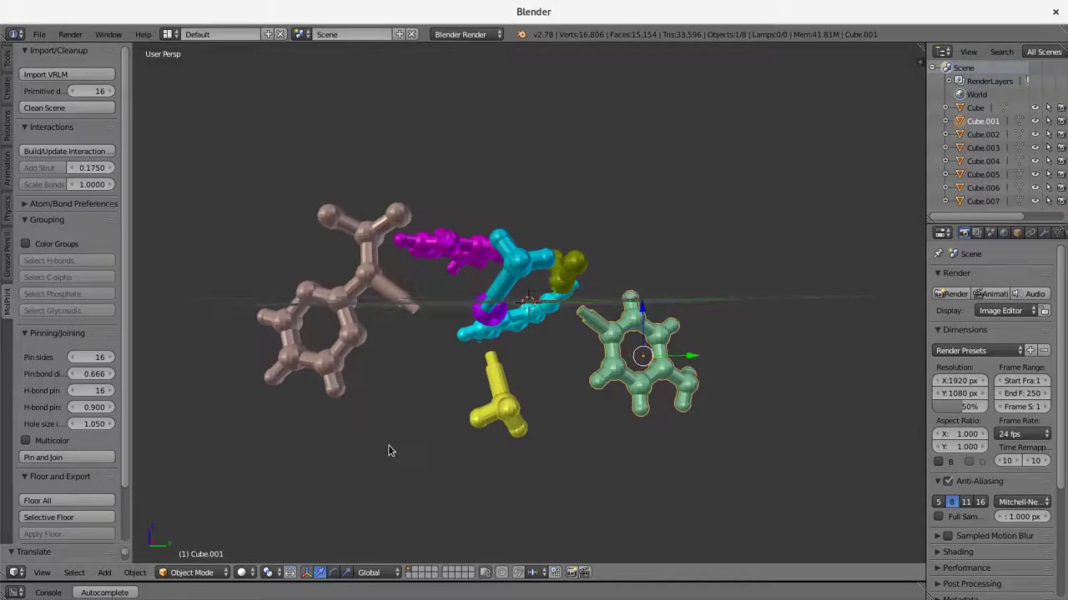
Apply Floor All so all eight fragments rest flat on the floor plane.
{"action": "left_click", "coordinate": [73, 498]}
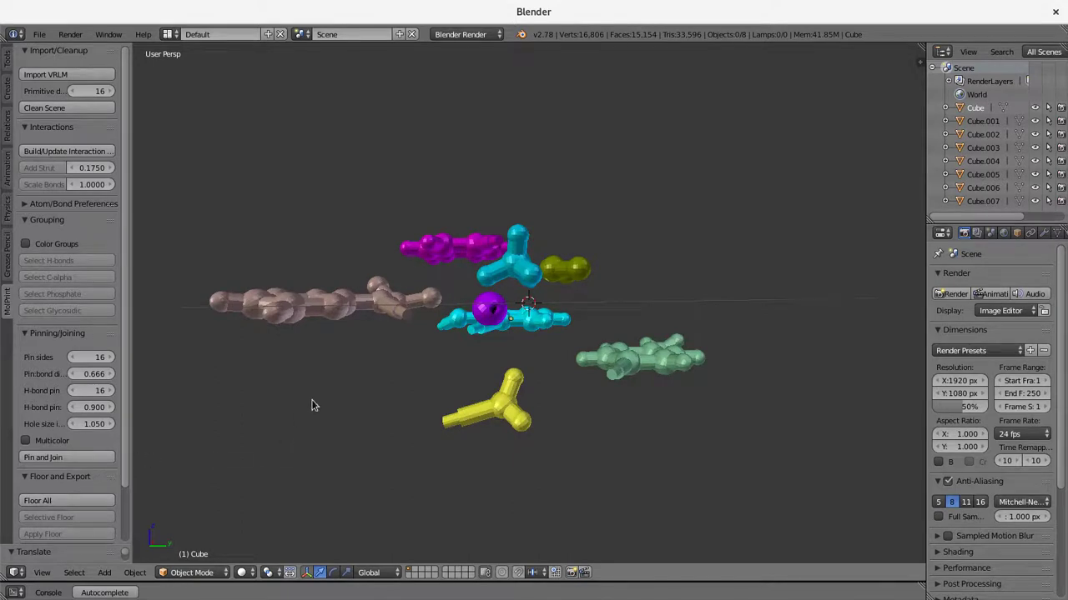
{"action": "middle_click_drag", "start_coordinate": [311, 405], "coordinate": [334, 397]}
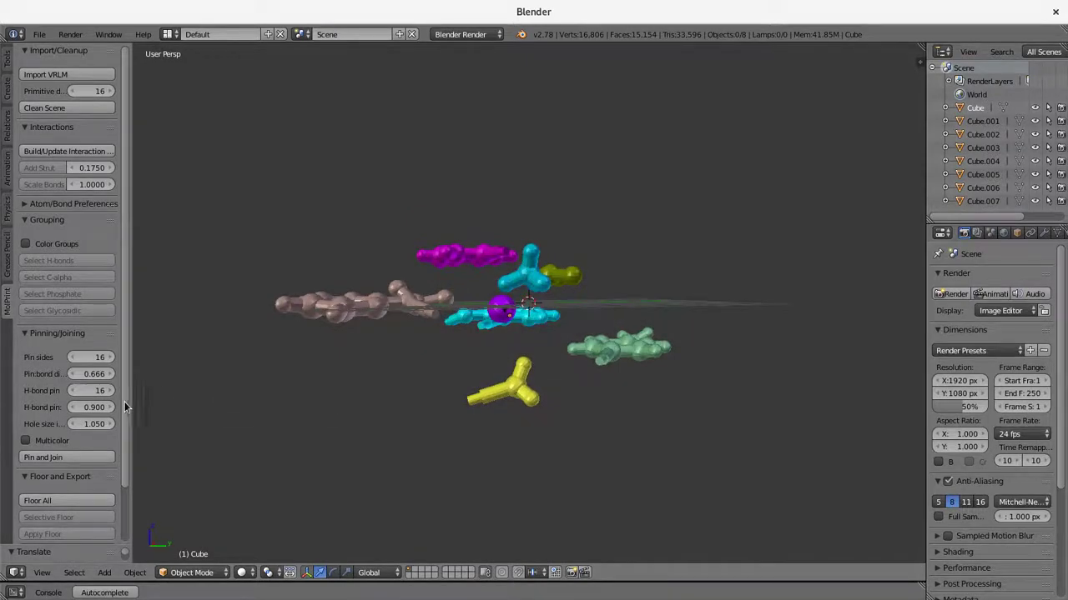
{"action": "scroll", "coordinate": [115, 473], "scroll_direction": "down", "scroll_amount": 3}
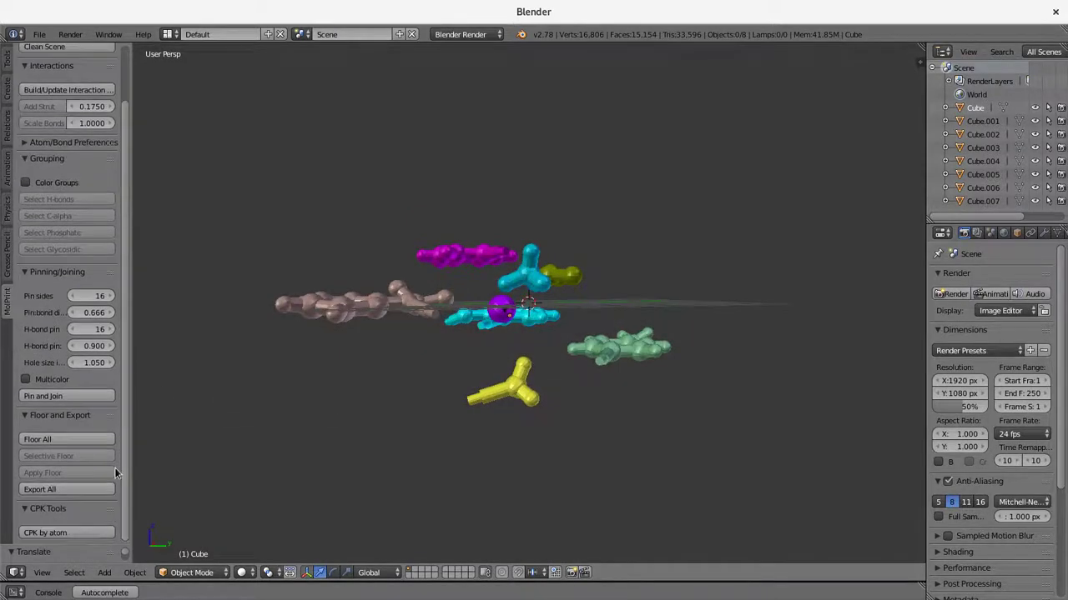
Export all eight floored fragments, Cube through Cube.007, as STL files with MolPrint's Export All.
{"action": "left_click", "coordinate": [48, 490]}
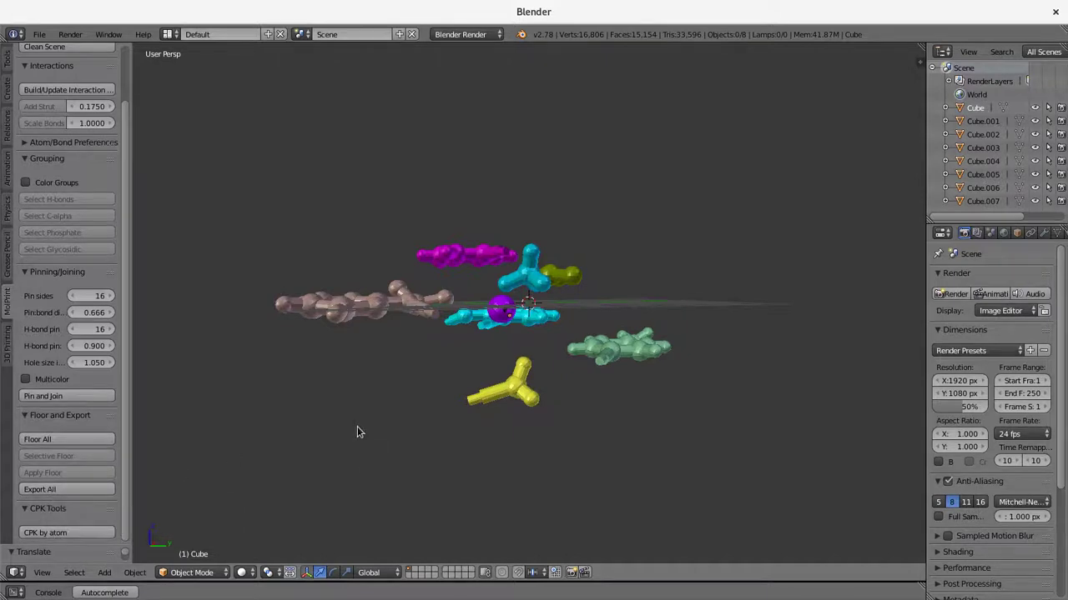